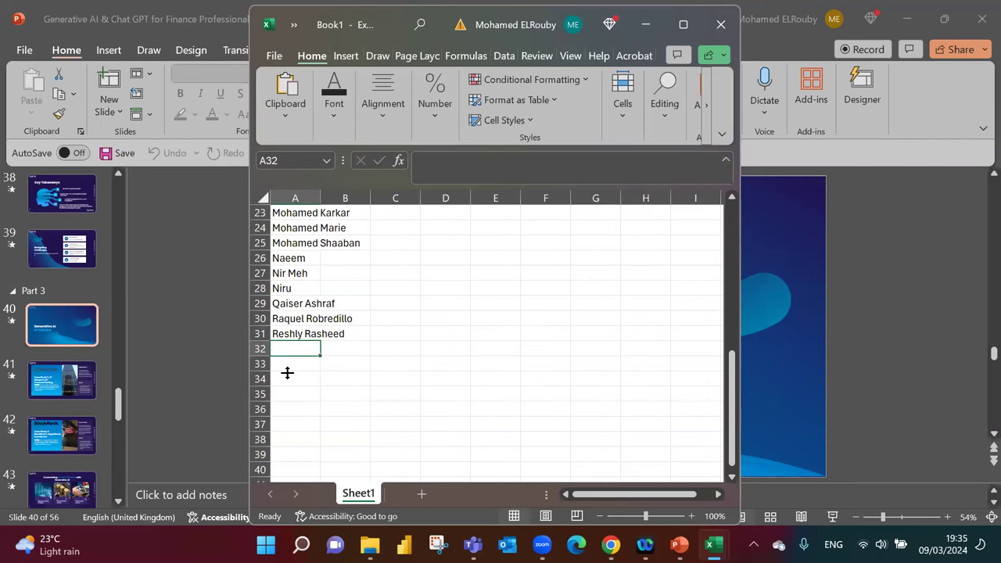
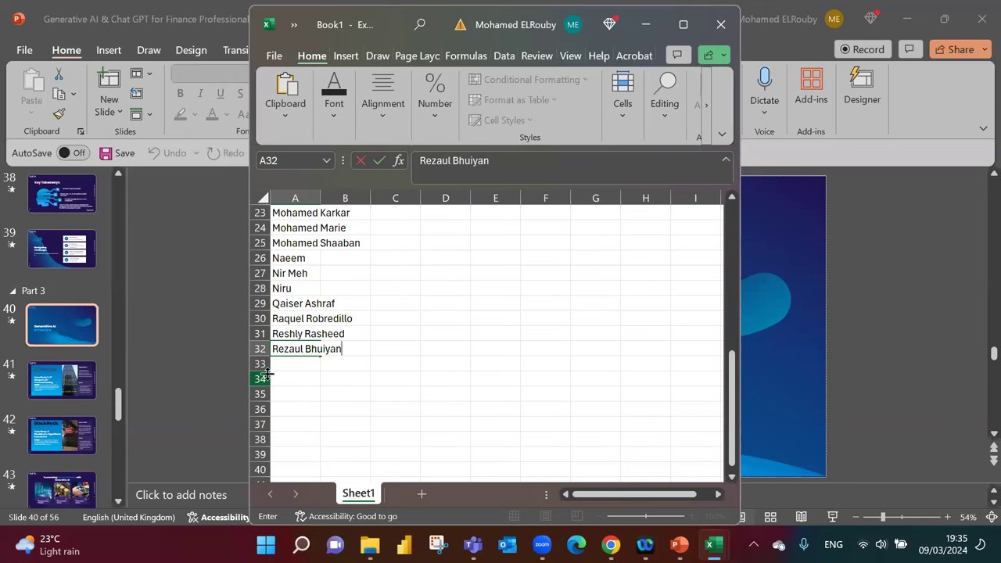
Enter three attendee names into cells A32 through A34 of column A.
key("Return")
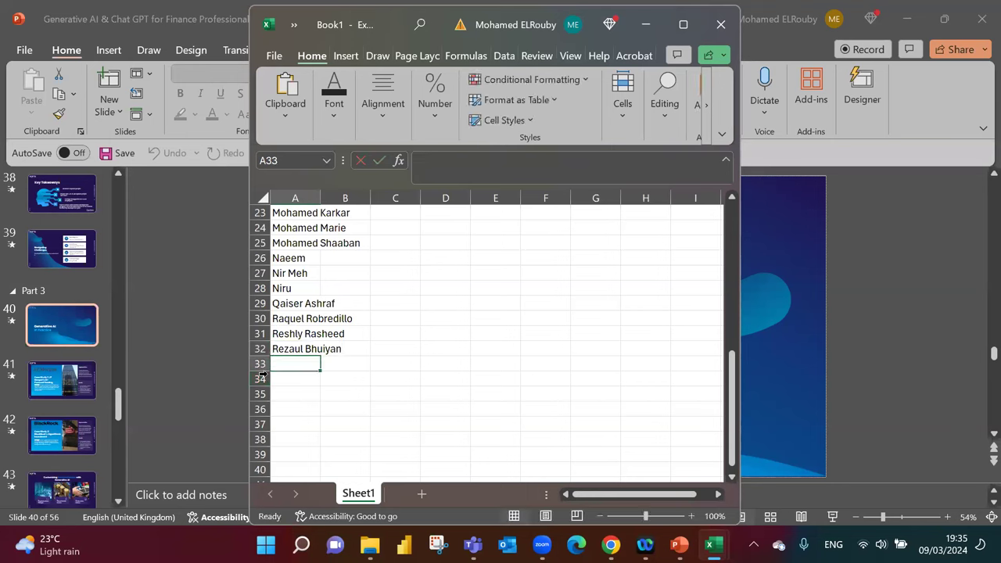
type("Rick")
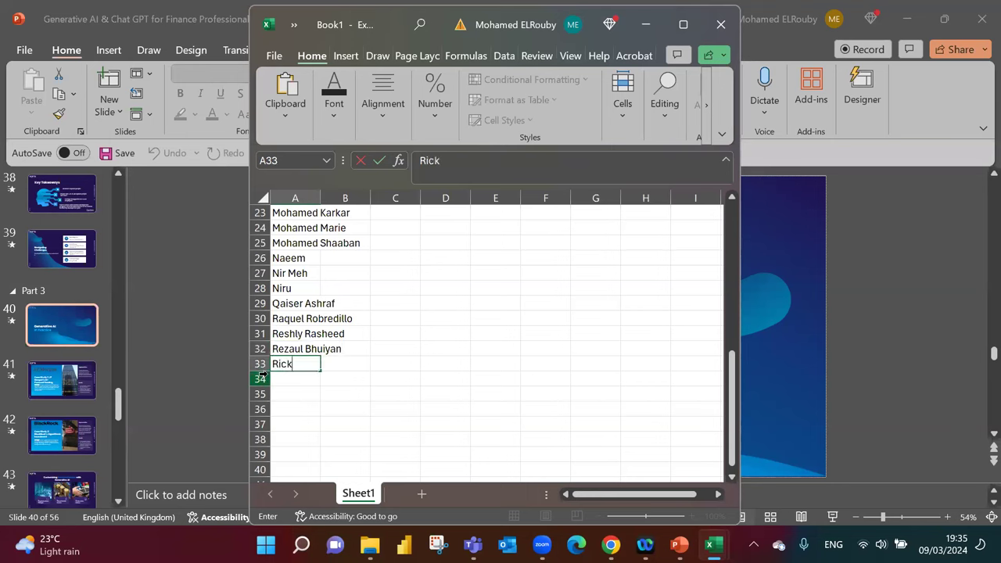
type("y")
key("Return")
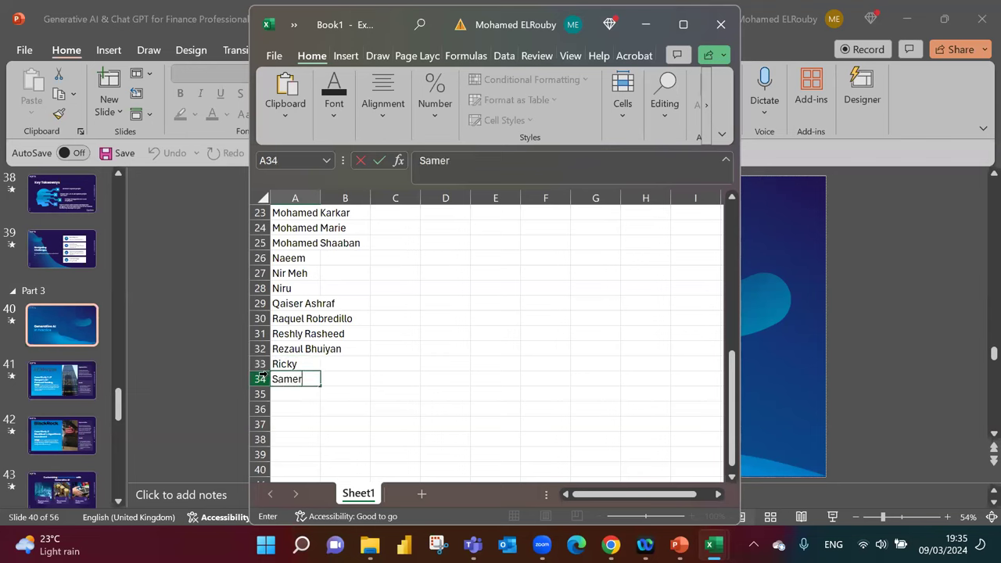
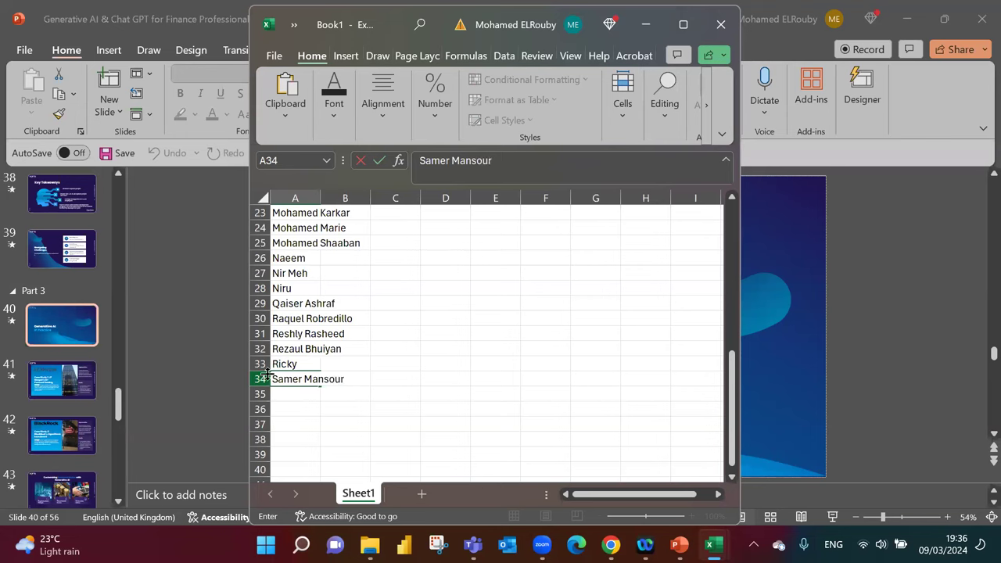
key("Return")
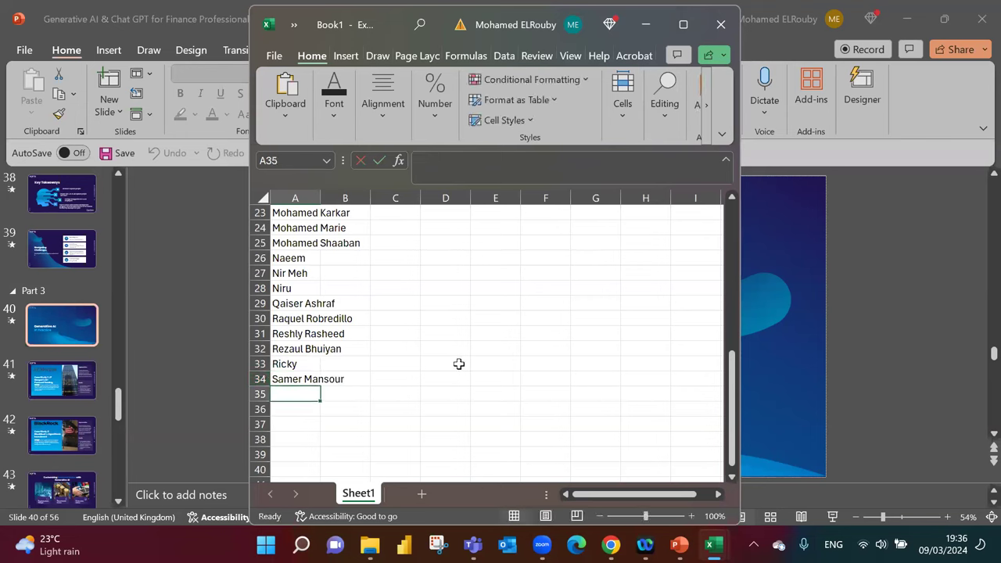
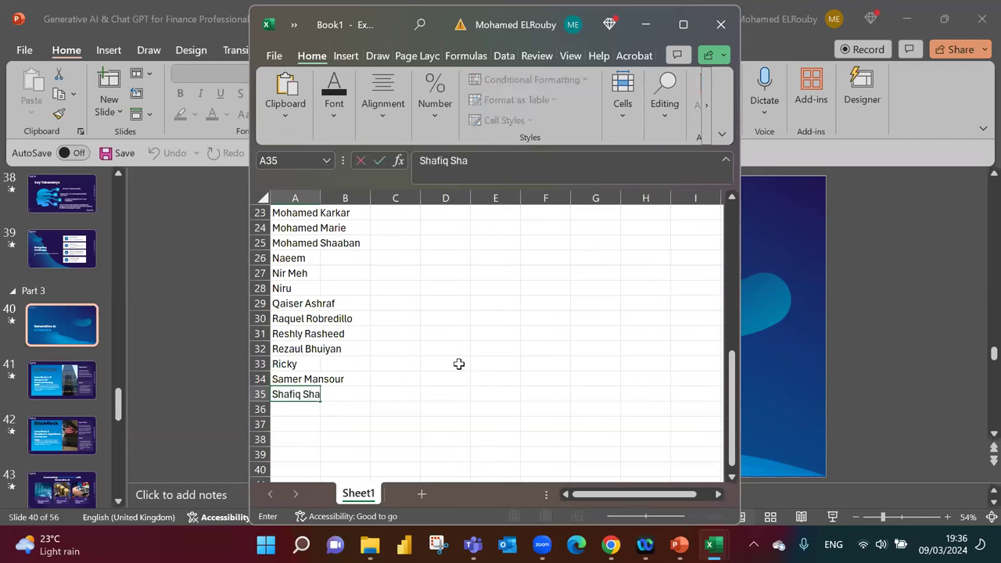
Enter three more attendee names into A35 through A37, clearing a stray character from A38.
key("Return")
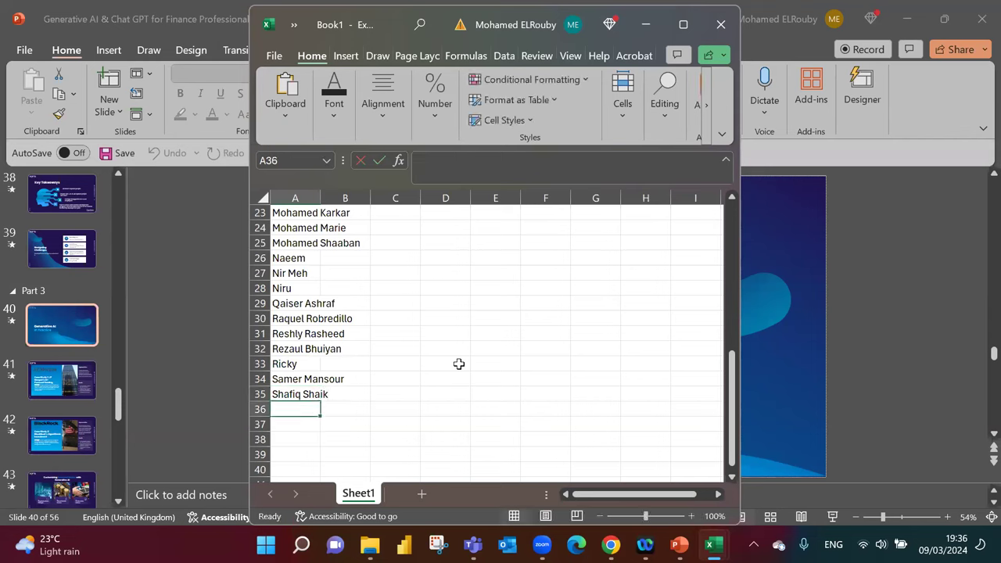
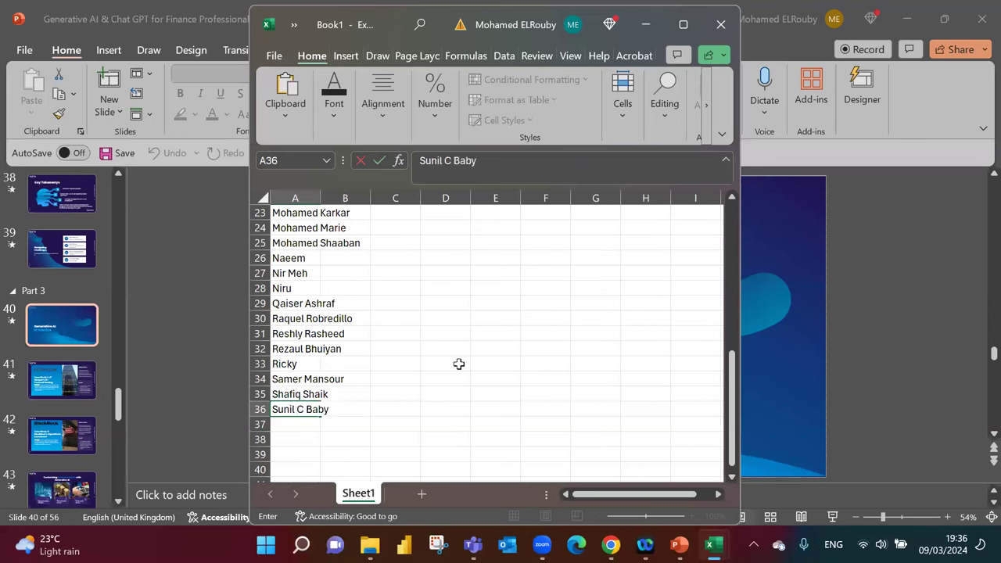
key("Return")
type("Tahoon")
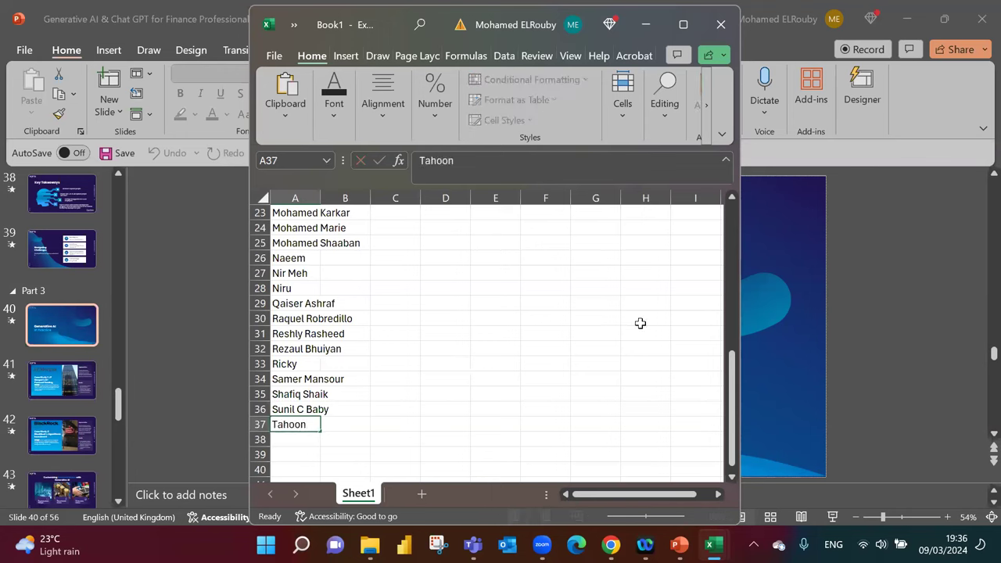
key("Return")
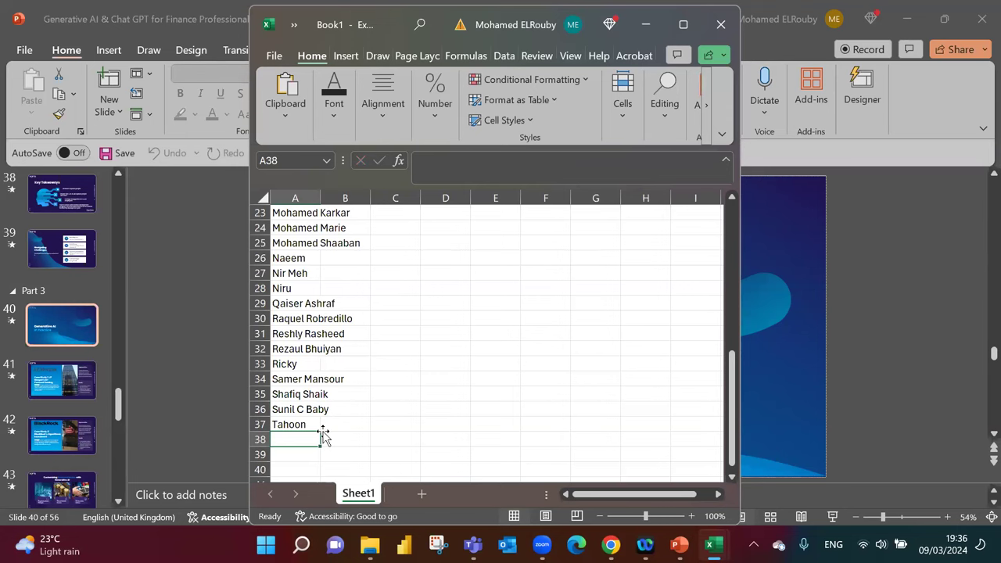
type("W")
key("BackSpace")
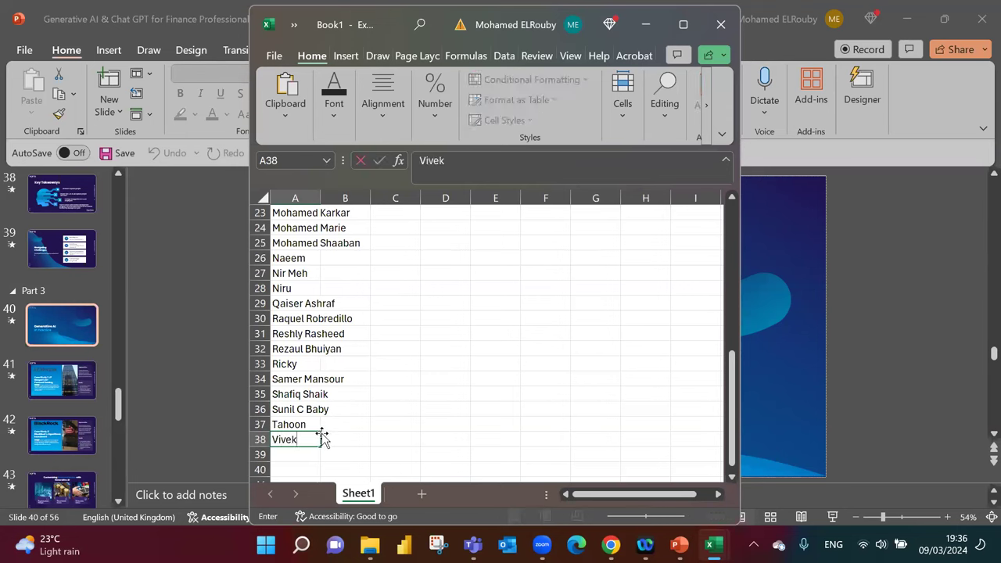
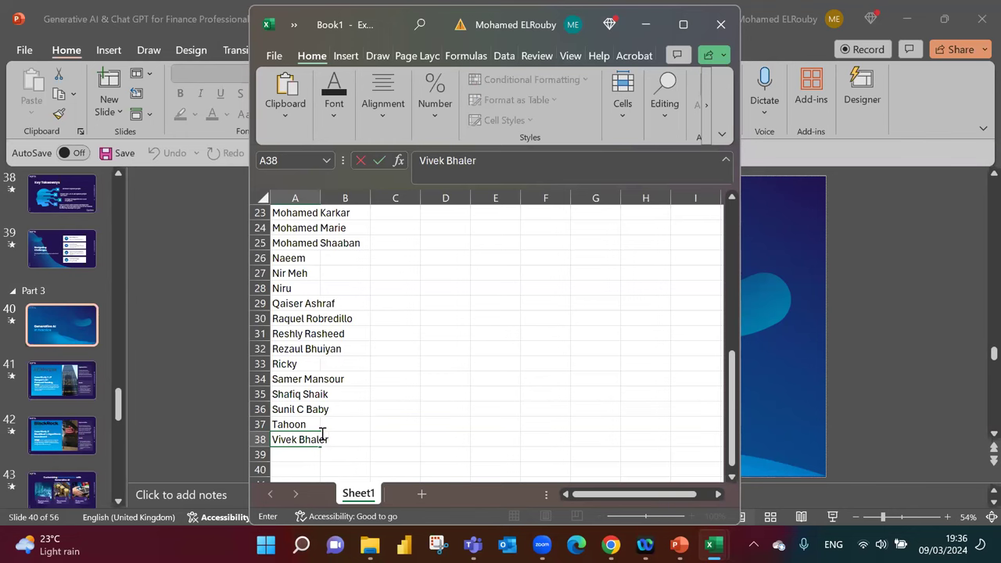
Enter three final attendee names into A38–A40, ending the alphabetical list at row 40.
key("Return")
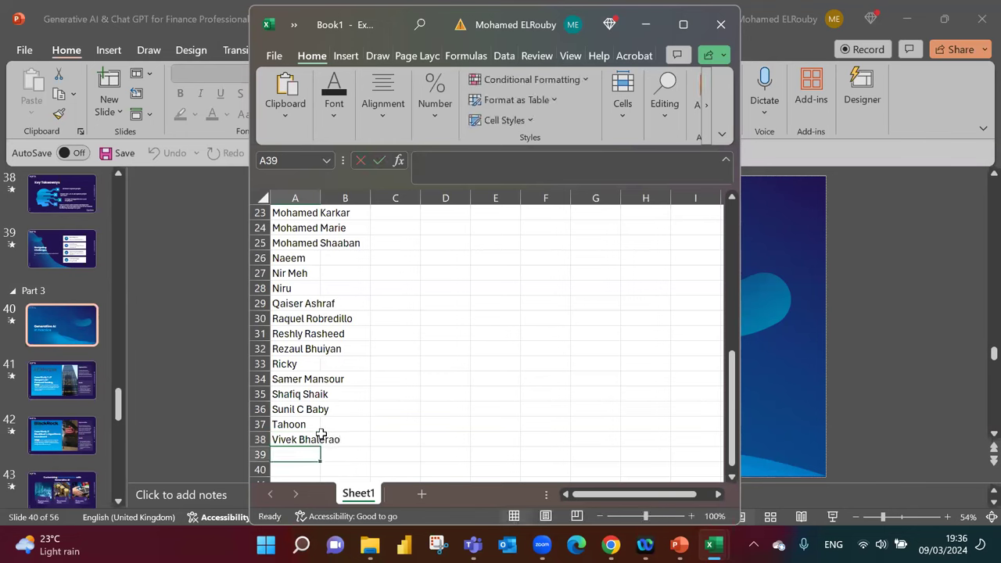
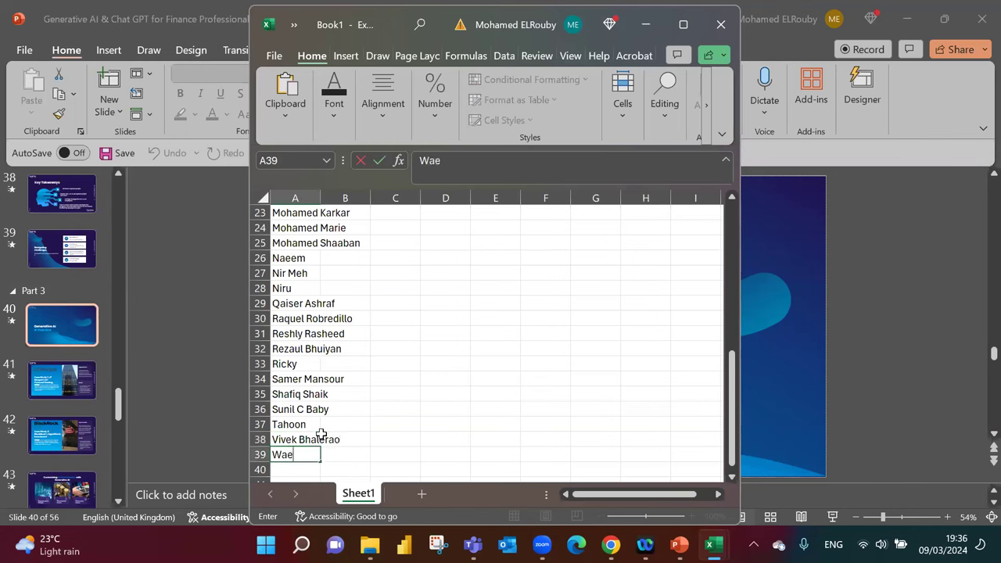
key("Return")
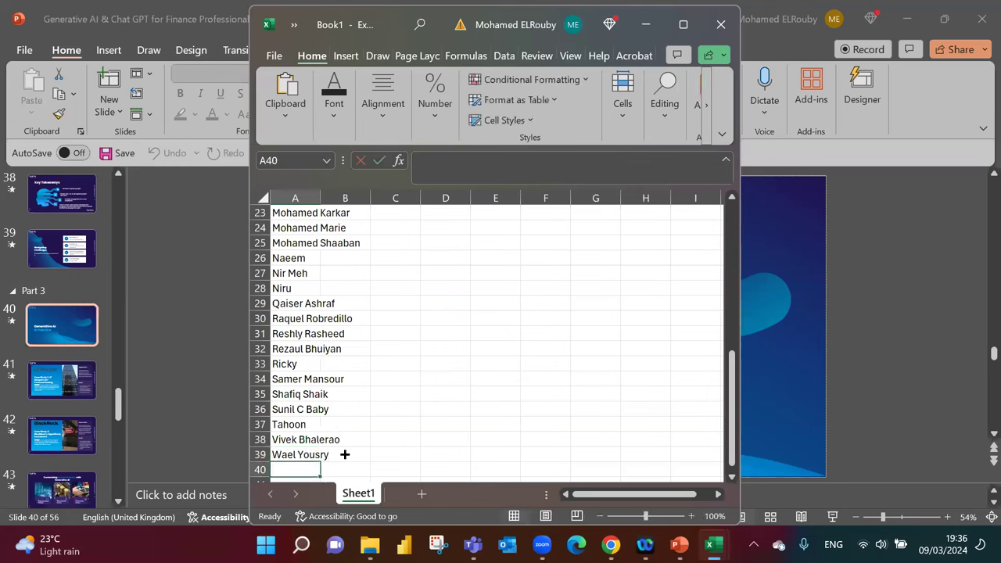
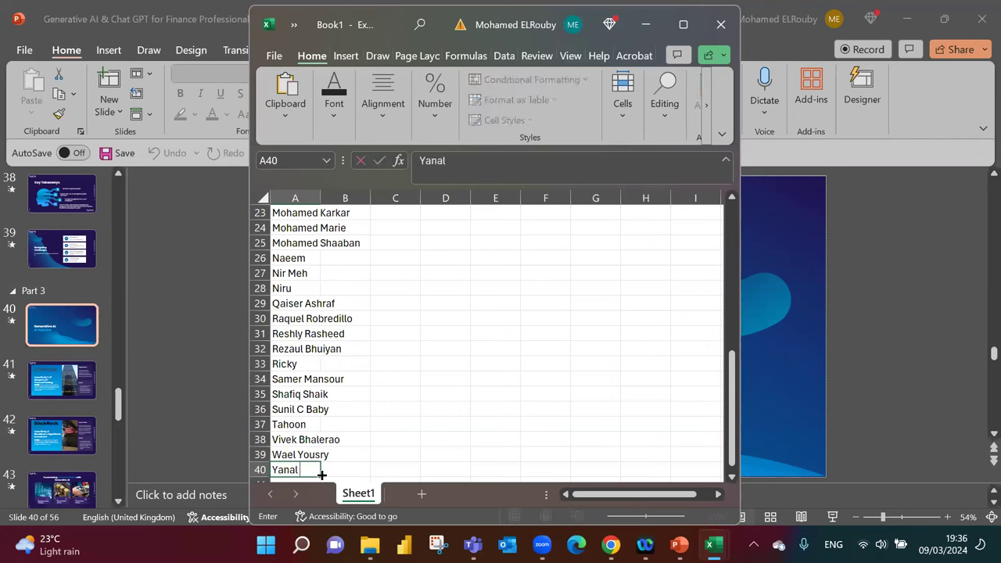
left_click(426, 425)
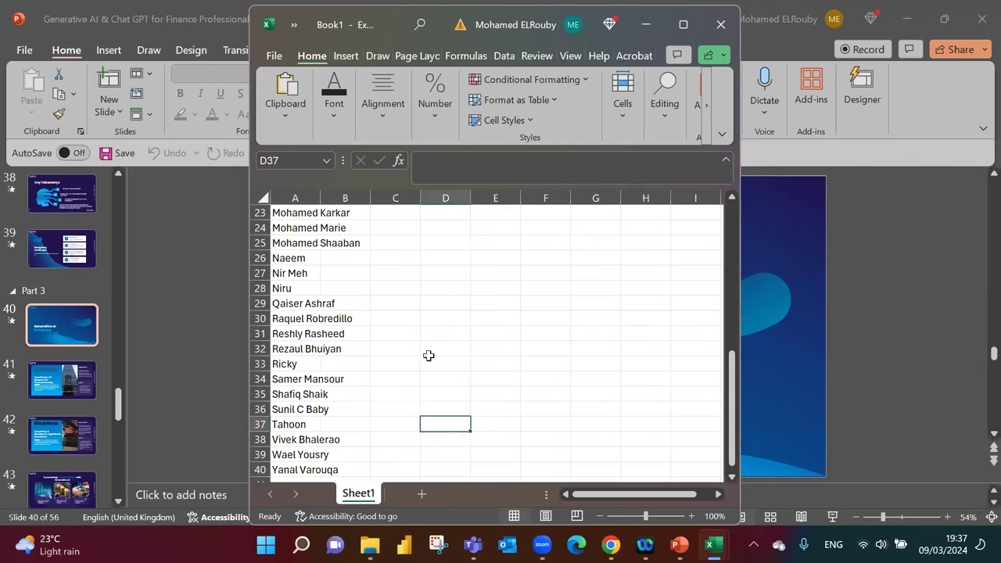
Enter a new attendee's name in empty cell A1, rejecting the AutoComplete suggestion.
scroll(429, 356, "up", 7)
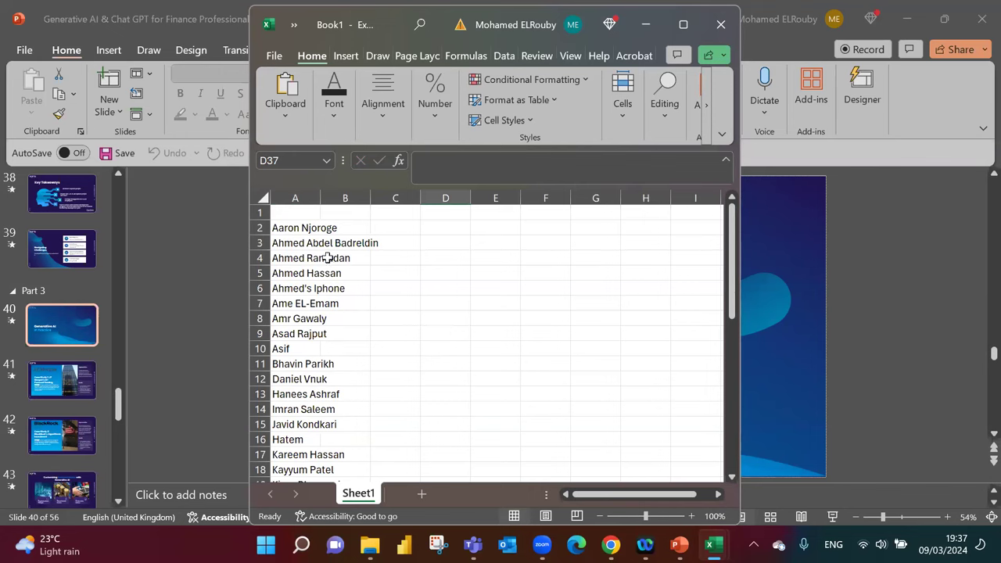
left_click(307, 216)
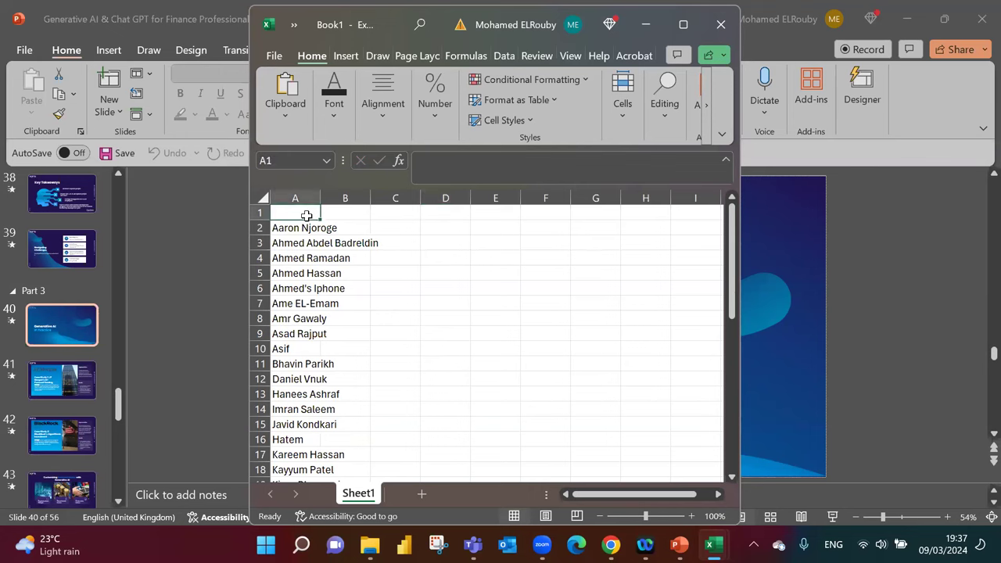
type("Aa")
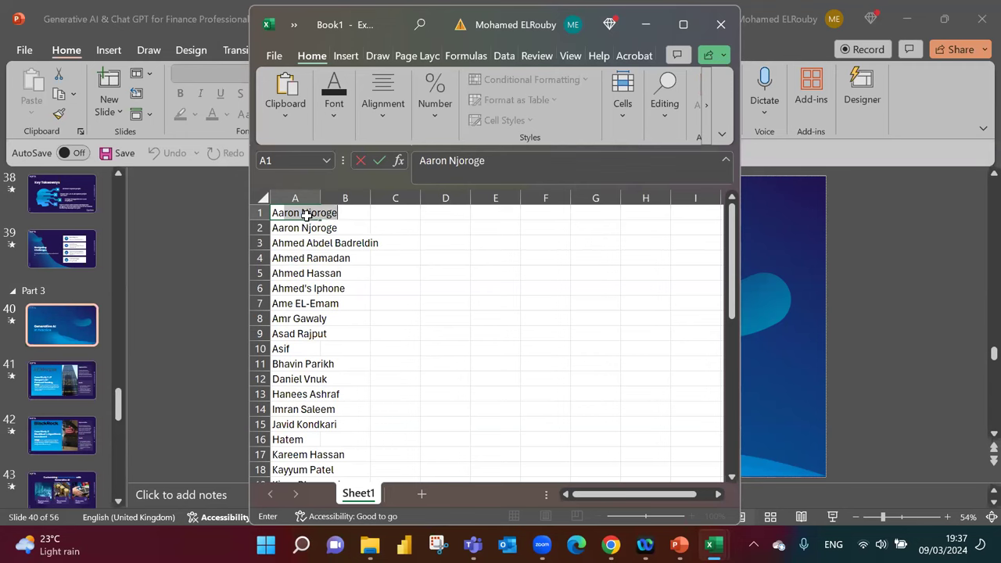
key("Escape")
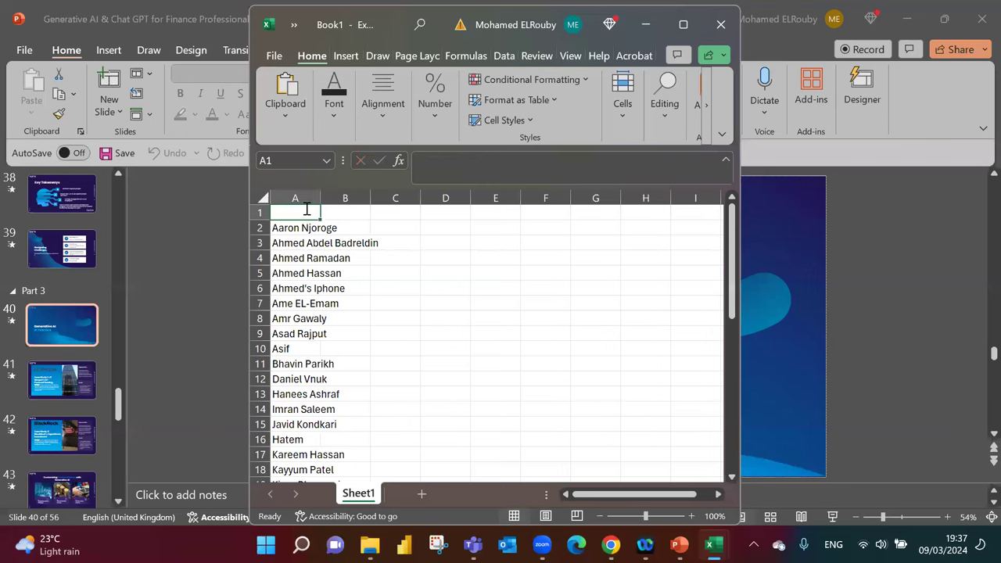
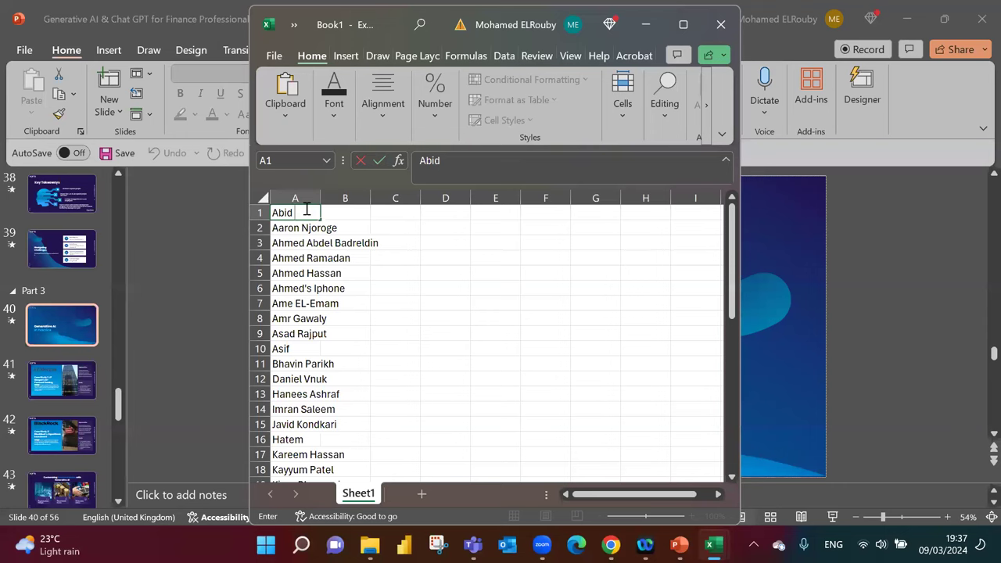
left_click(395, 305)
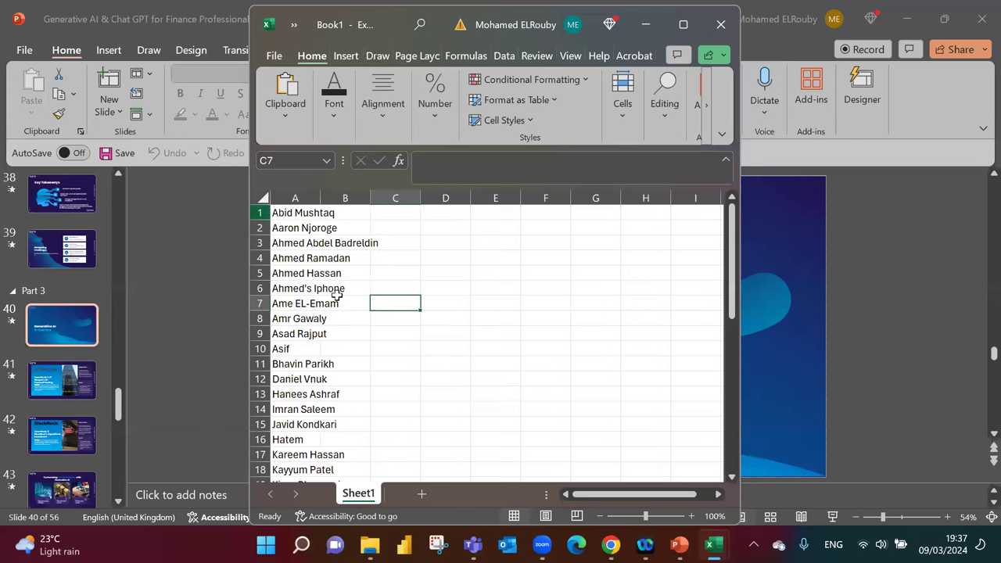
Insert a new row 1 and enter another attendee's name in A1.
right_click(262, 213)
left_click(304, 369)
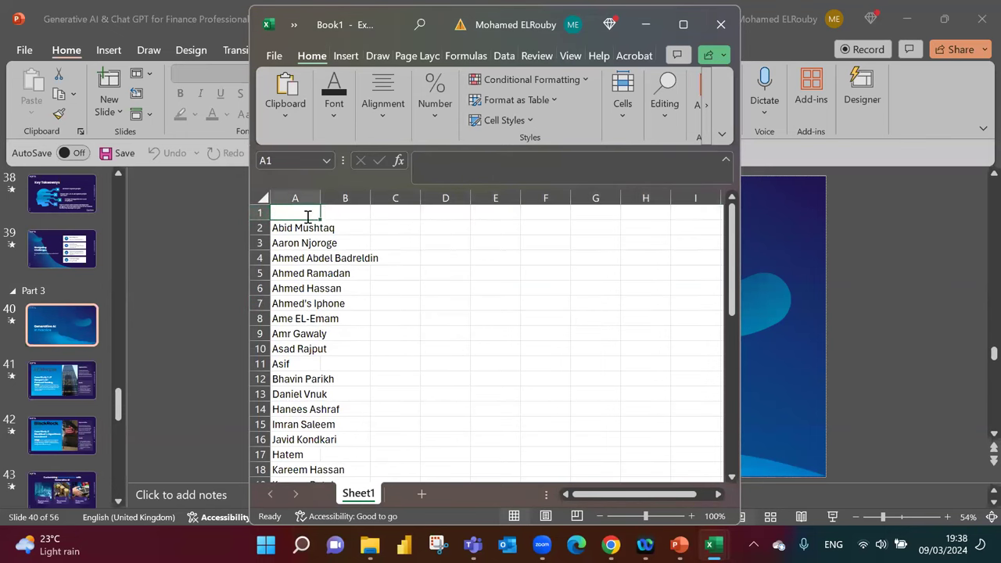
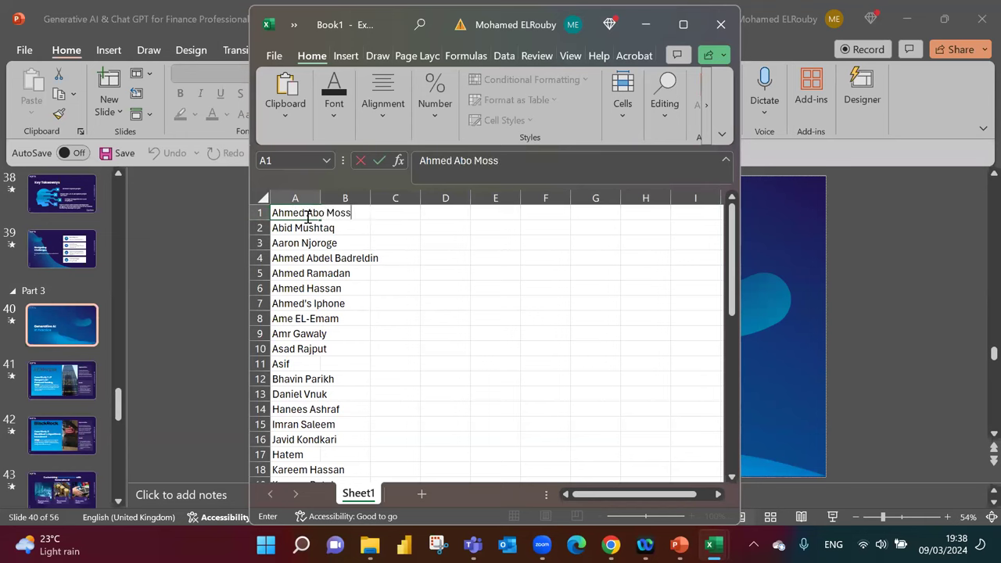
key("Return")
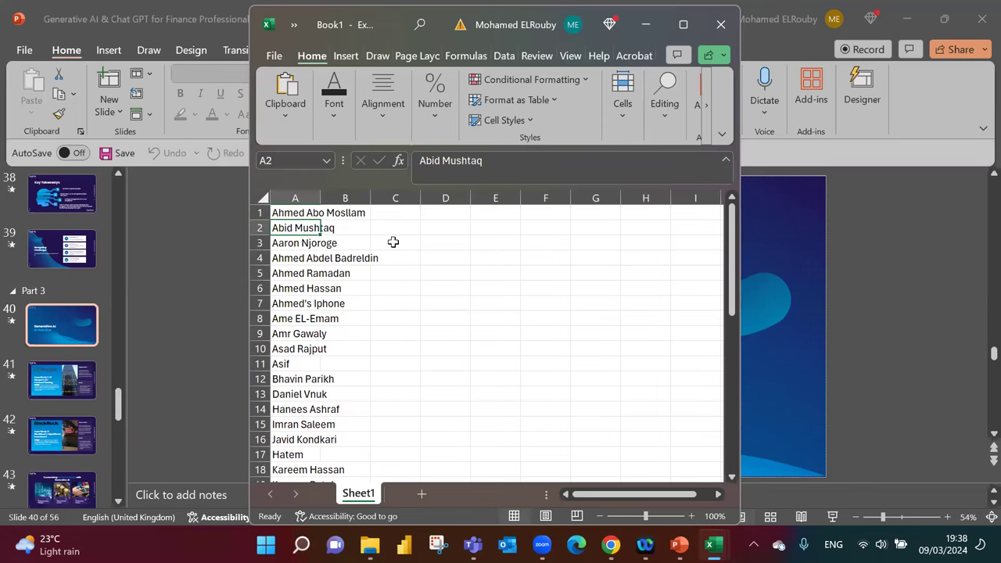
Insert a blank first row above the names and close the workbook.
left_click(264, 213)
right_click(265, 213)
left_click(313, 371)
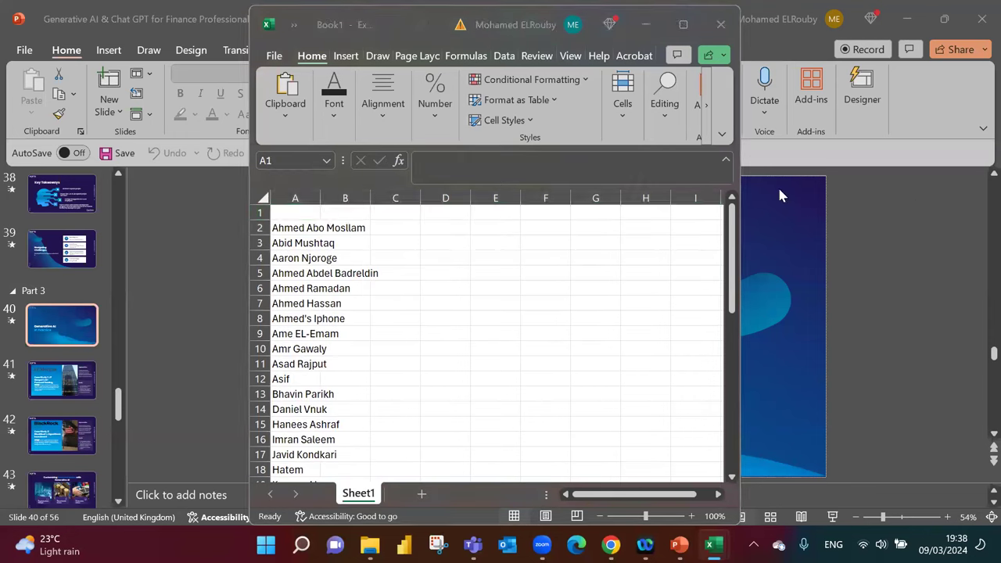
left_click(720, 24)
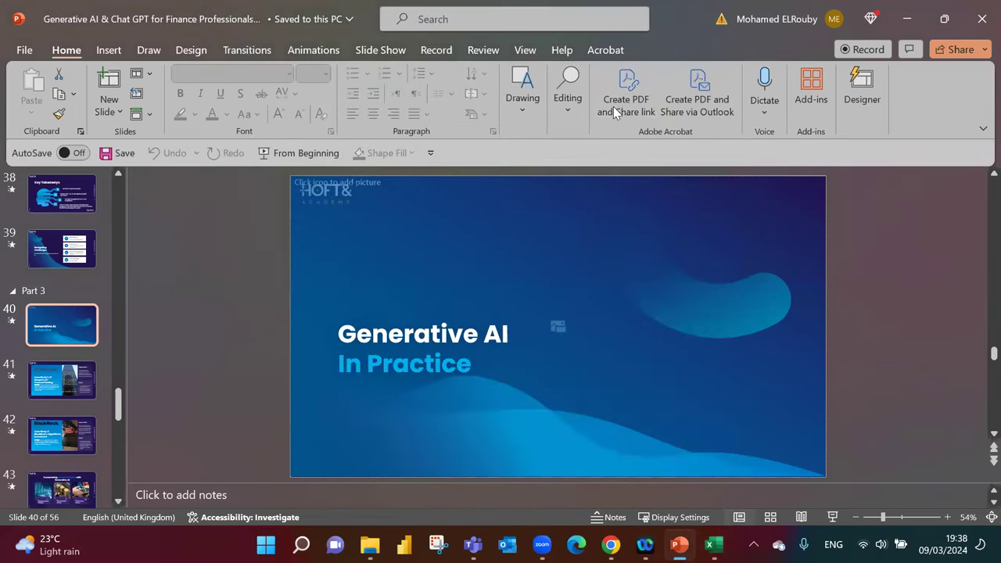